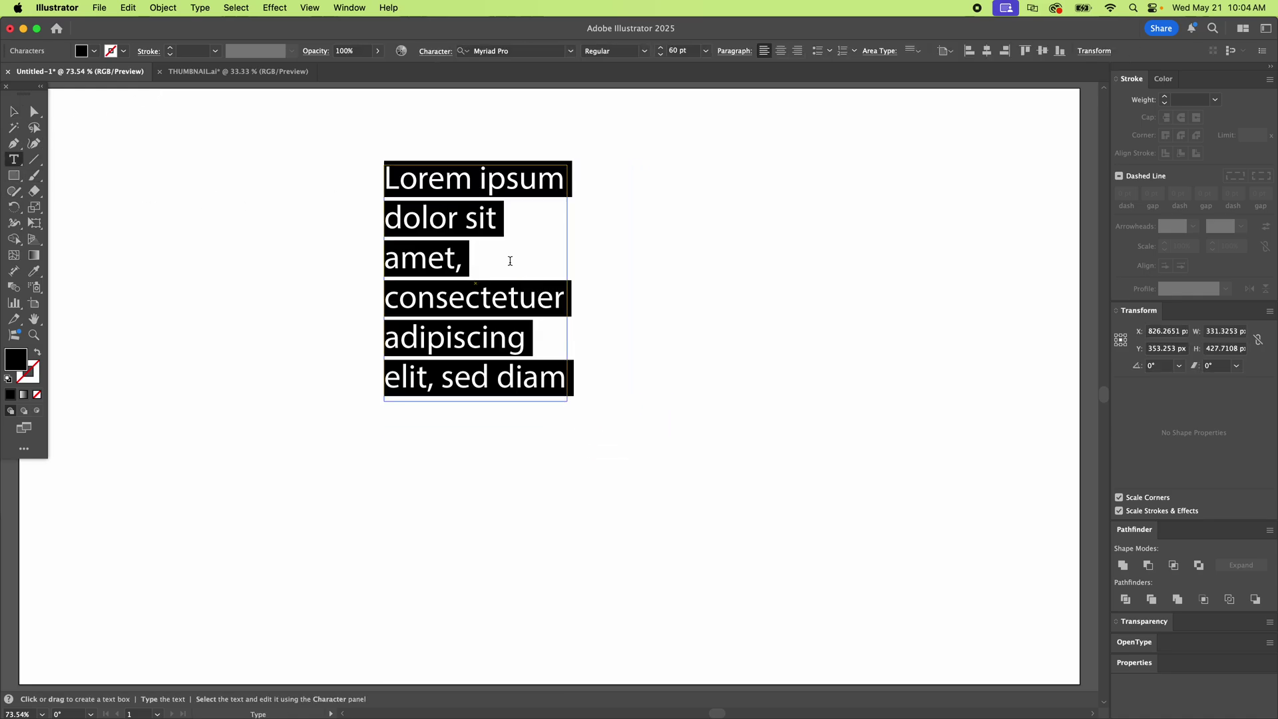
# Paste the sample body copy over the Lorem ipsum placeholder and return to the Selection tool.
pyautogui.press('super+v')
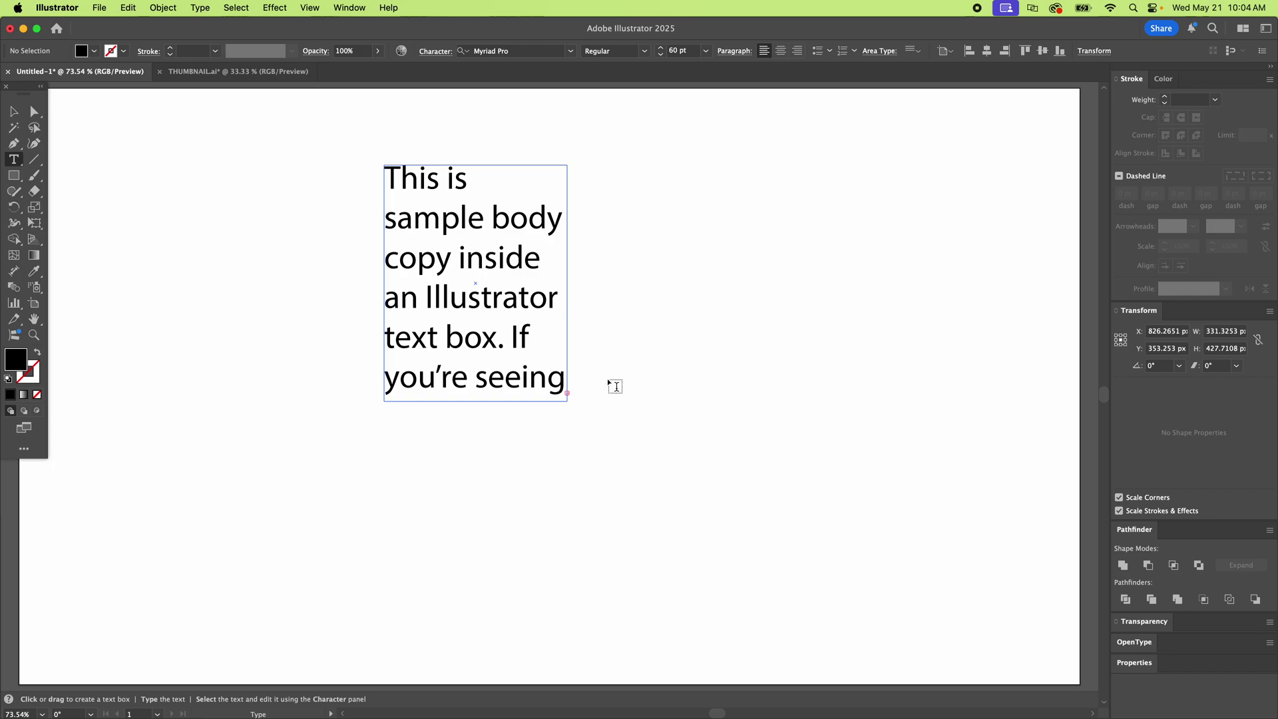
pyautogui.press('v')
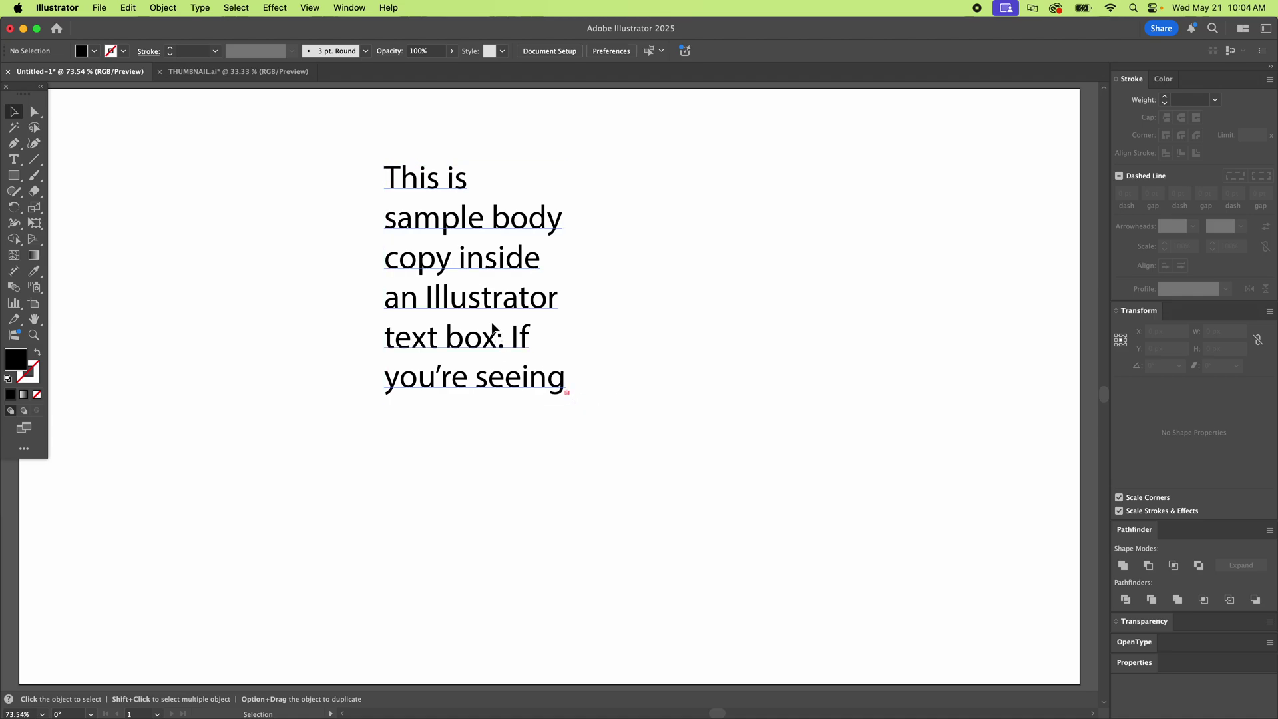
# Drag the paragraph's text frame to a new position on the artboard.
pyautogui.moveTo(493, 334); pyautogui.dragTo(425, 407)
pyautogui.click(595, 352)
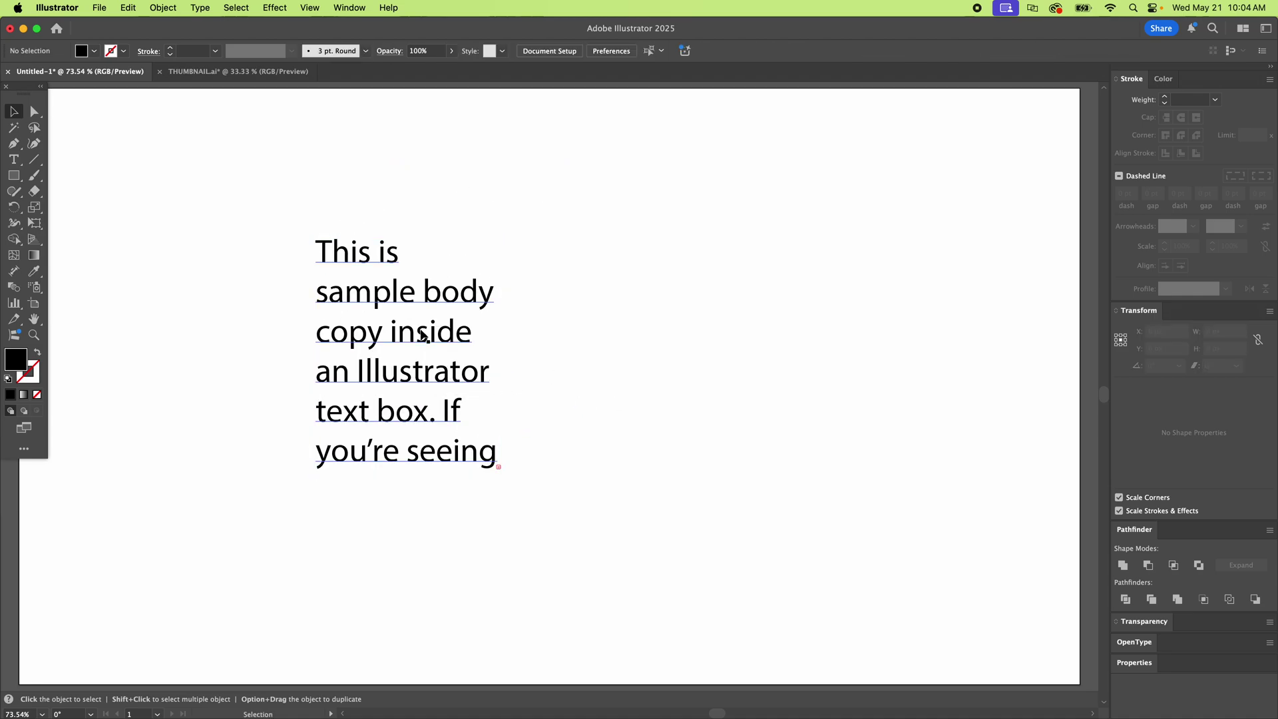
pyautogui.moveTo(432, 331)
pyautogui.mouseDown()
pyautogui.moveTo(446, 367)
pyautogui.moveTo(425, 533)
pyautogui.mouseUp()
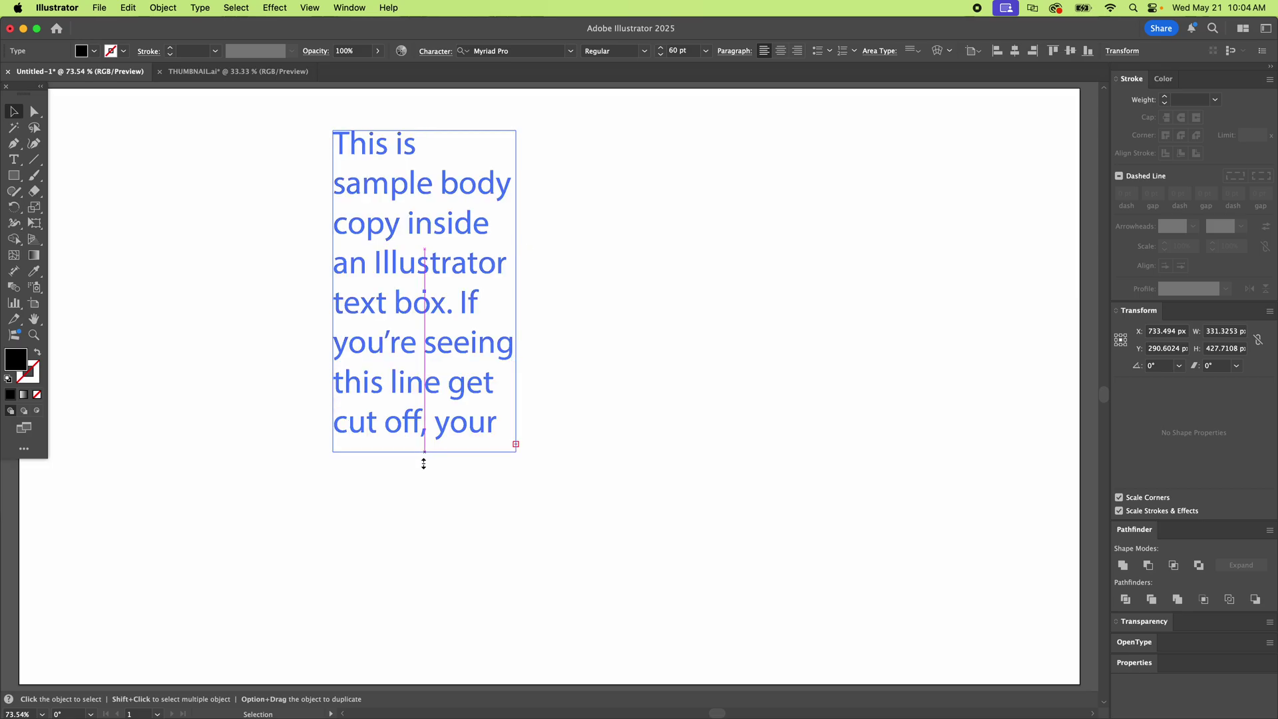
# Widen the text frame from its right edge, then pull the corner in, narrower and shorter.
pyautogui.moveTo(519, 332)
pyautogui.mouseDown()
pyautogui.moveTo(786, 341)
pyautogui.moveTo(757, 341)
pyautogui.mouseUp()
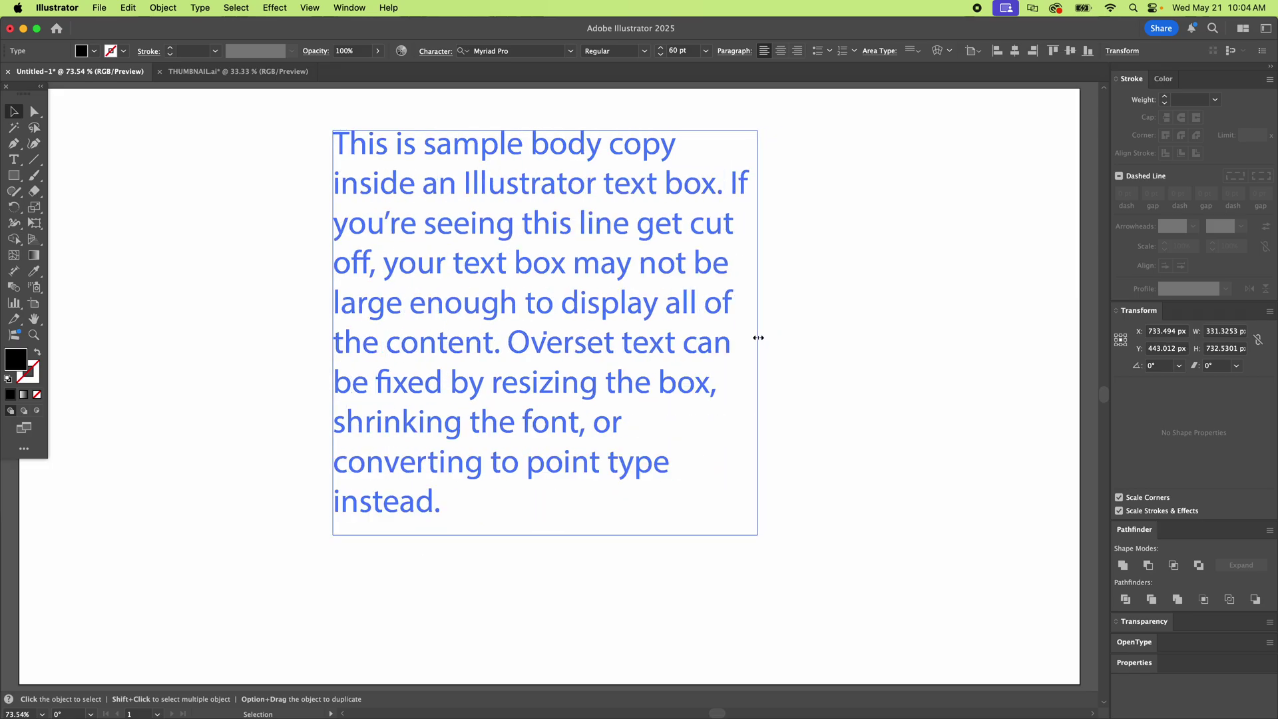
pyautogui.click(797, 418)
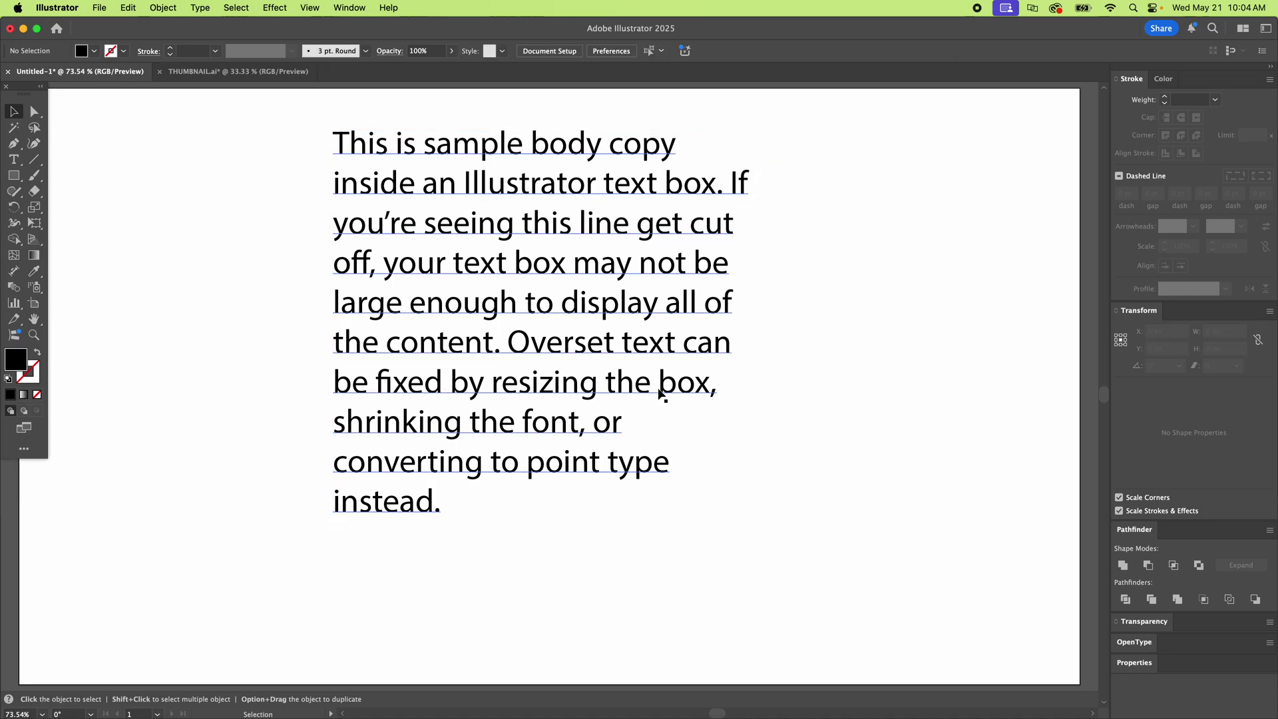
pyautogui.click(617, 382)
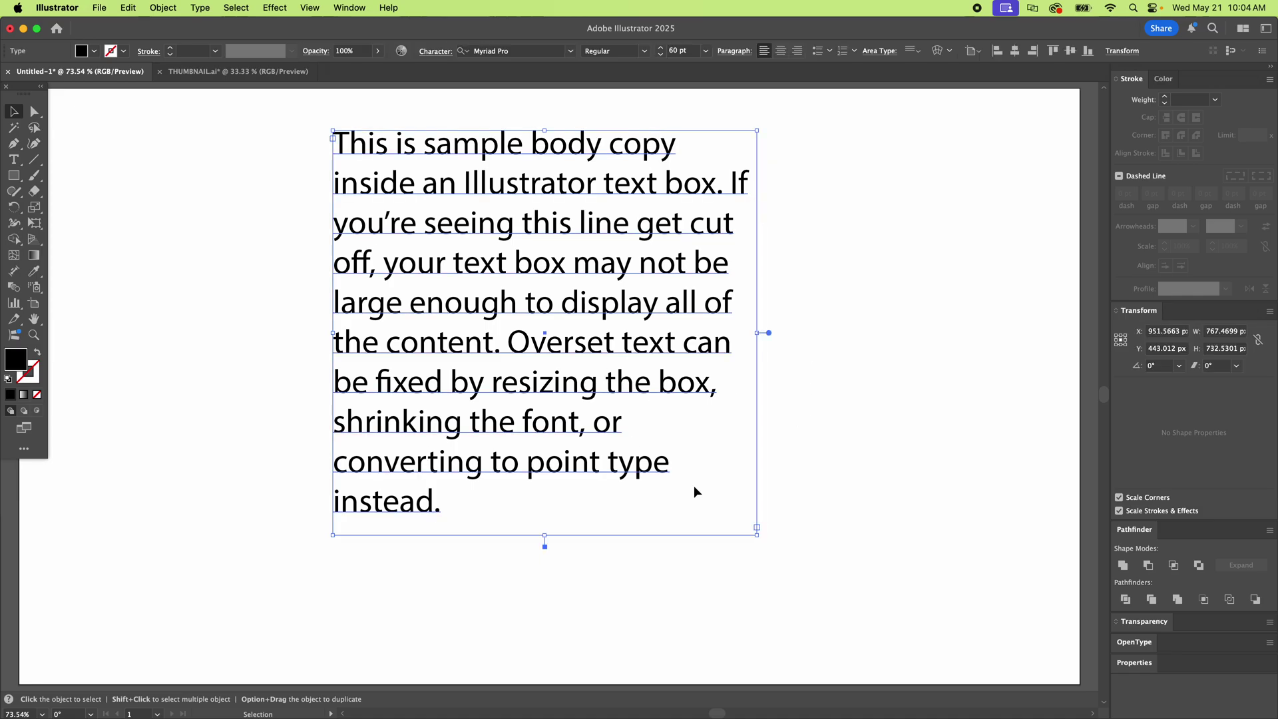
pyautogui.moveTo(756, 530); pyautogui.dragTo(577, 477)
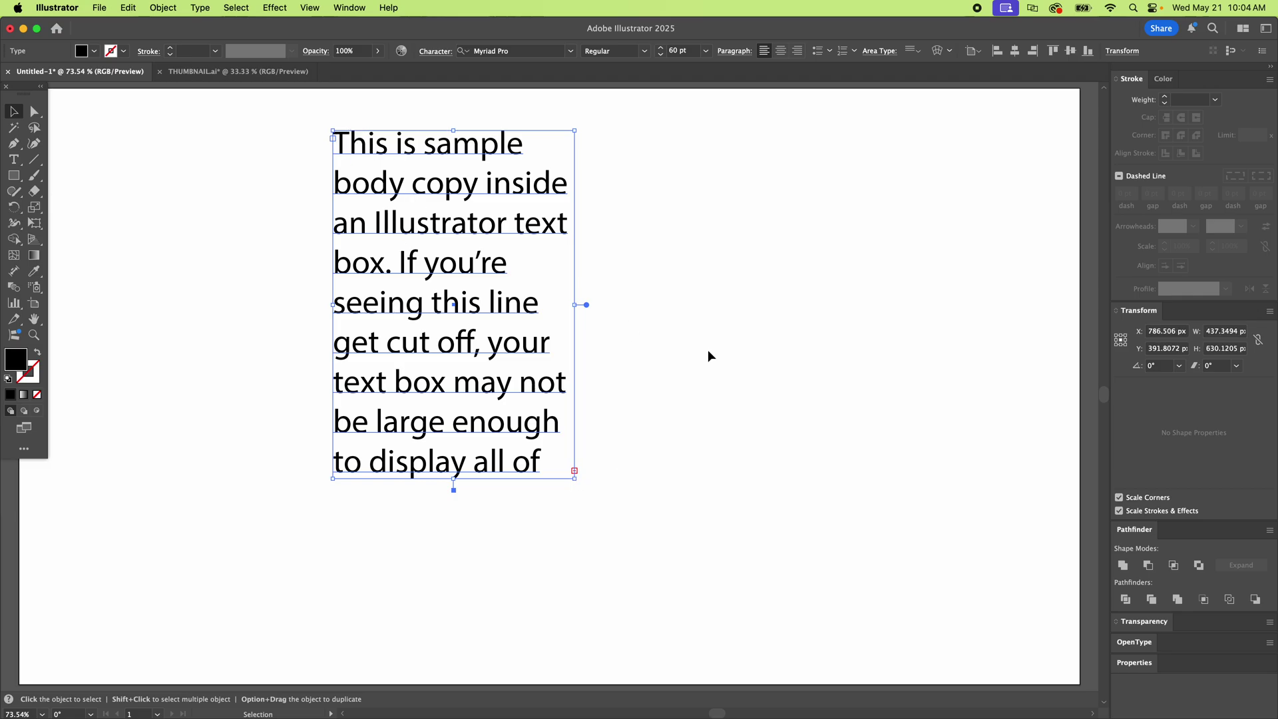
# Reduce the paragraph's font size from 60 pt to 40 pt via the Control bar stepper.
pyautogui.click(680, 327)
pyautogui.click(462, 312)
pyautogui.click(660, 55)
pyautogui.click(660, 55)
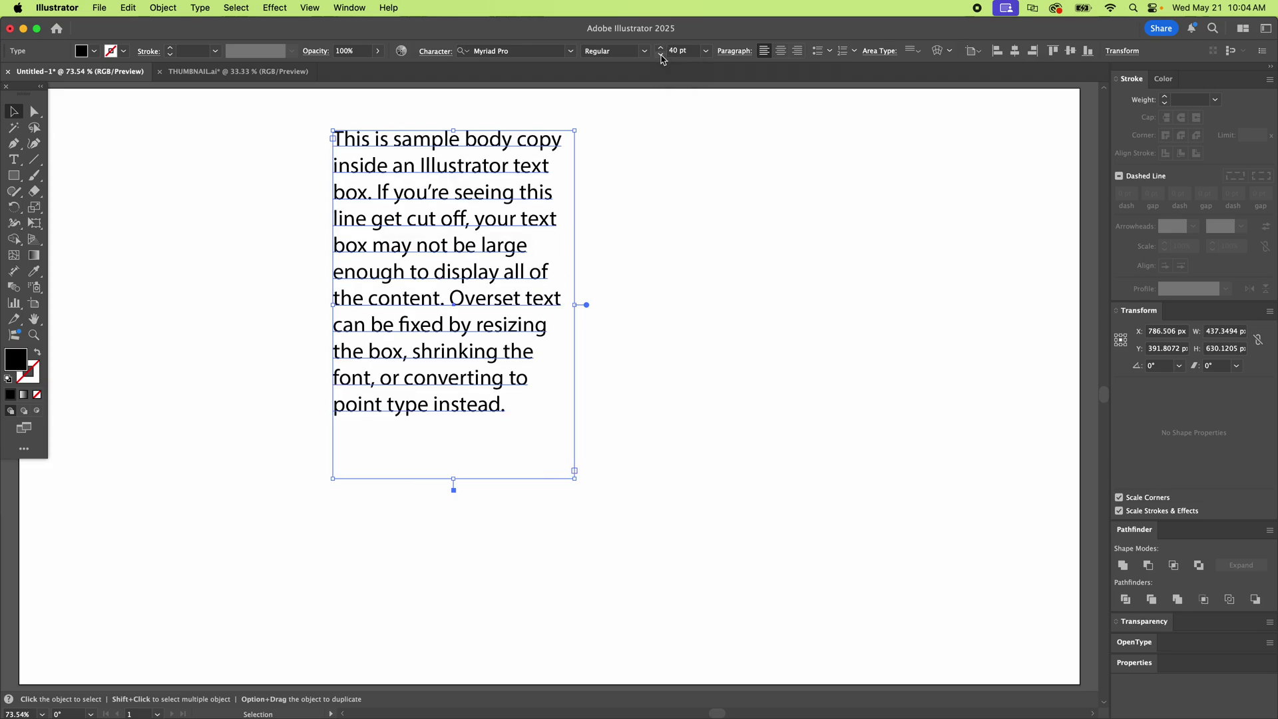
# Move the resized paragraph down and to the left, then deselect it.
pyautogui.click(665, 470)
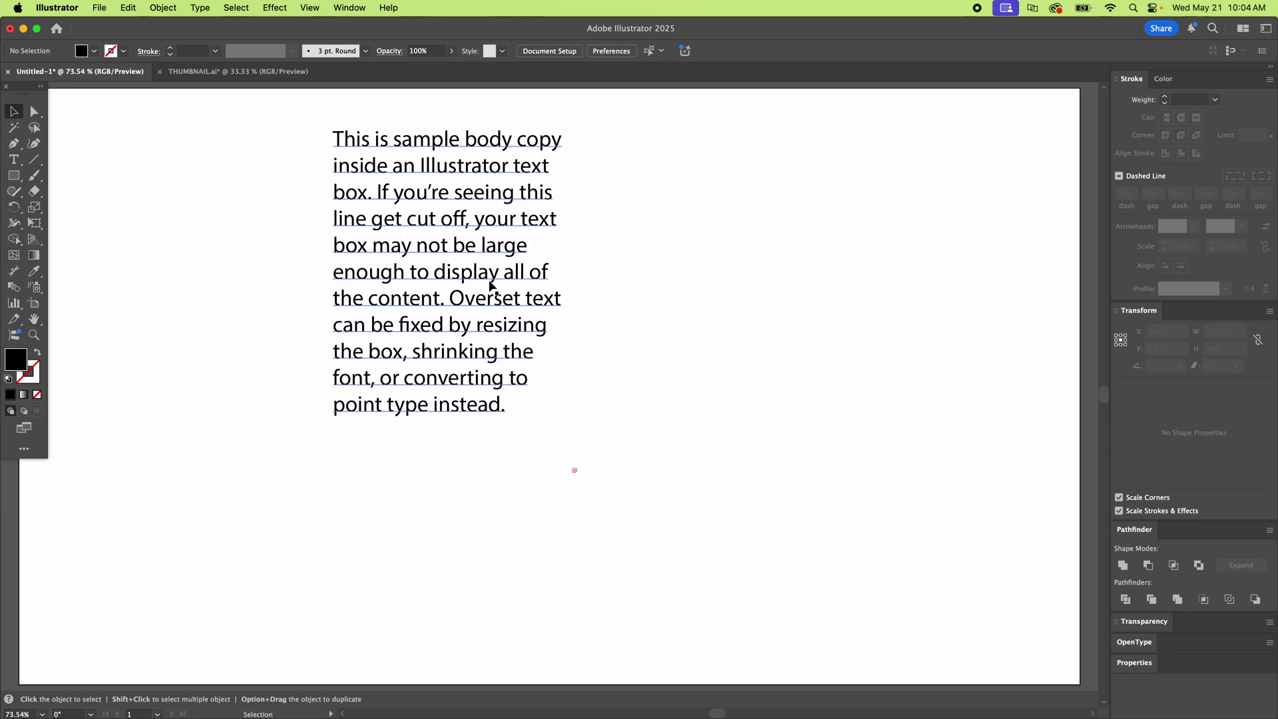
pyautogui.moveTo(468, 280); pyautogui.dragTo(402, 315)
pyautogui.click(594, 398)
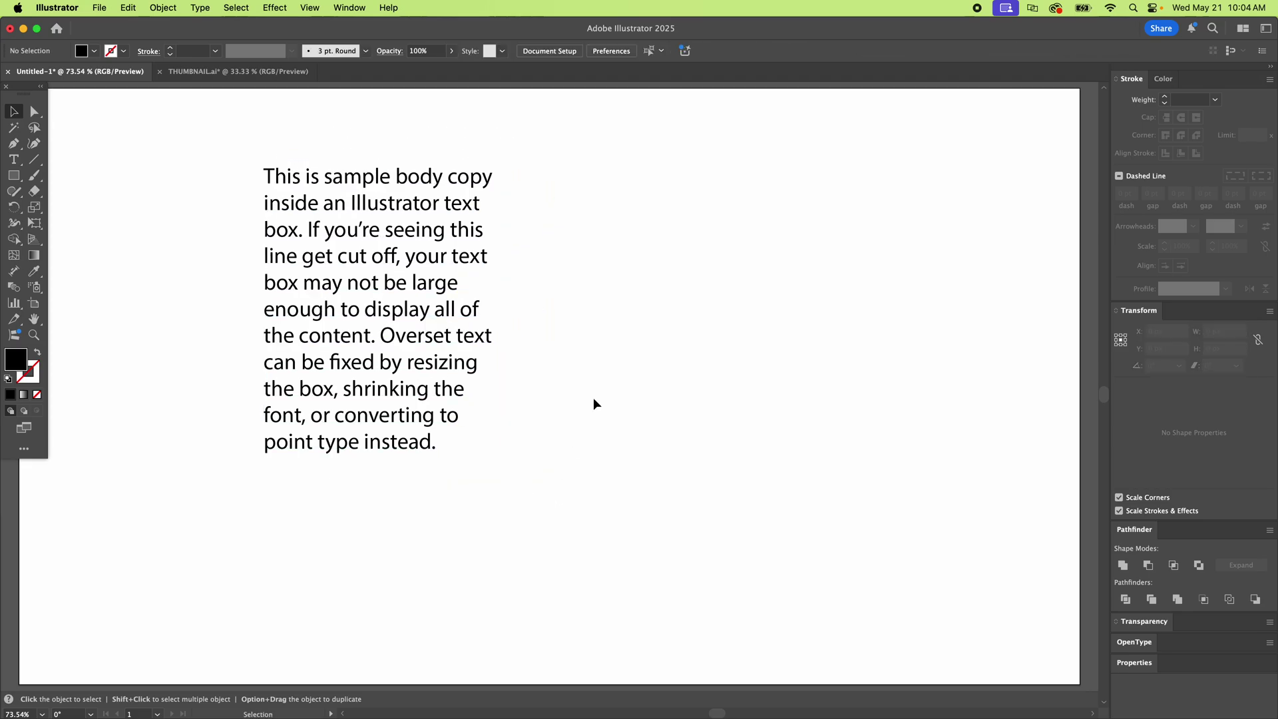
# Select all the paragraph's text and bring up the Character panel beside it.
pyautogui.doubleClick(377, 347)
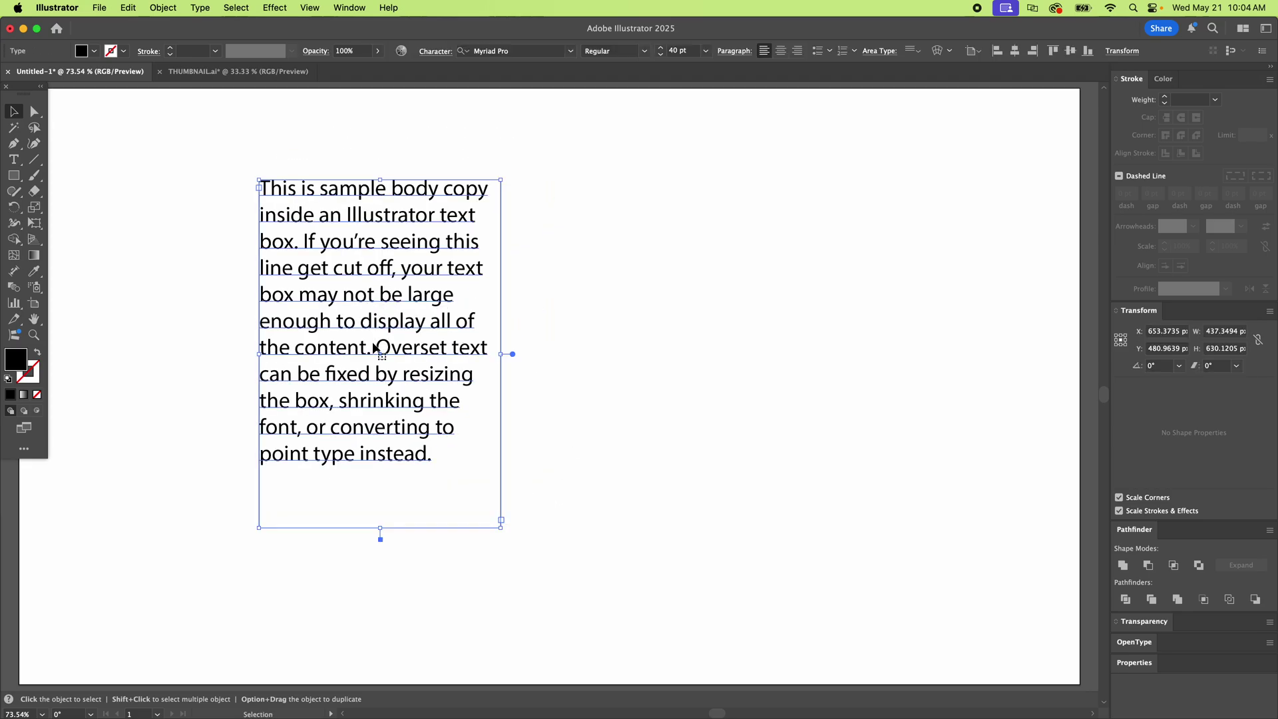
pyautogui.press('super+a')
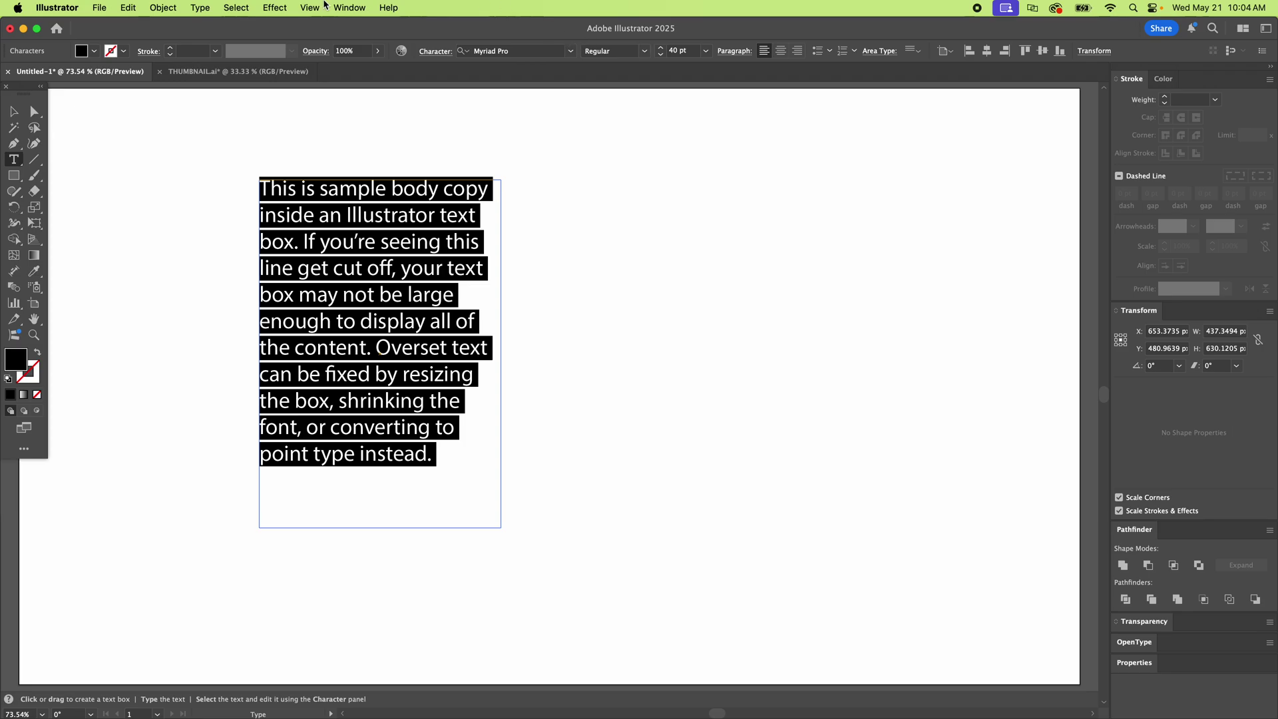
pyautogui.press('super+t')
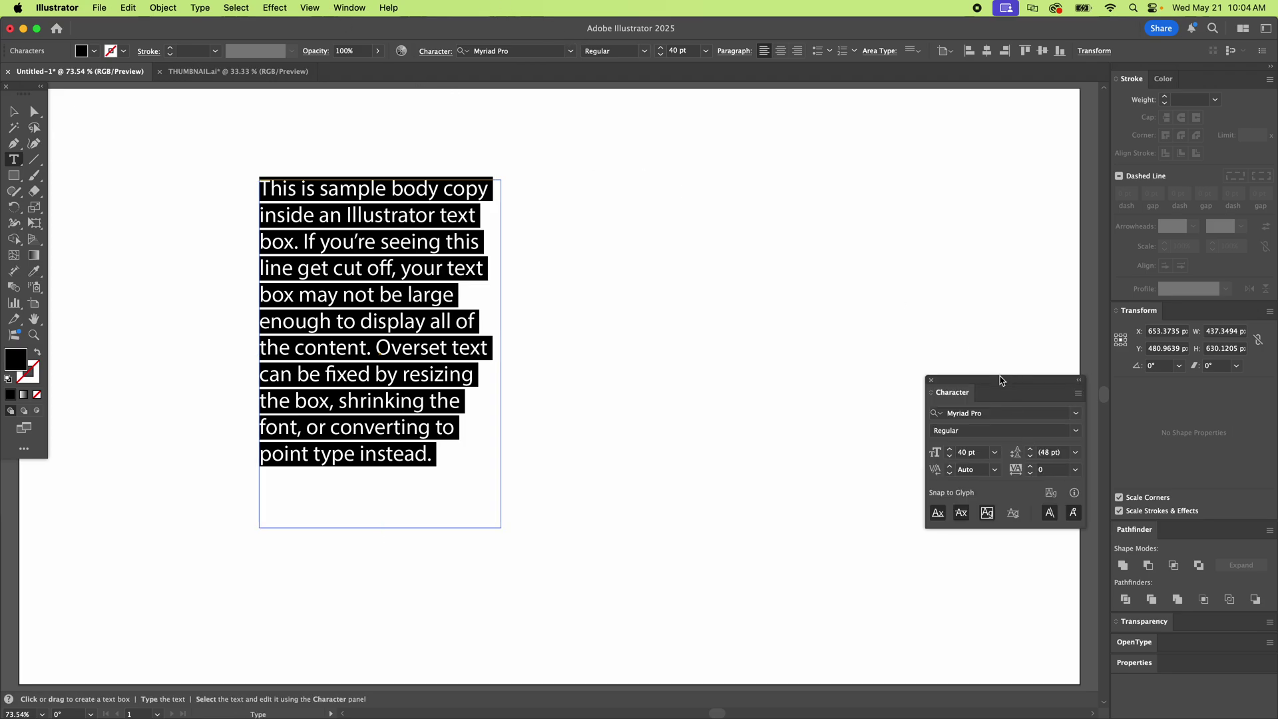
pyautogui.moveTo(998, 384)
pyautogui.mouseDown()
pyautogui.moveTo(666, 249)
pyautogui.moveTo(659, 229)
pyautogui.mouseUp()
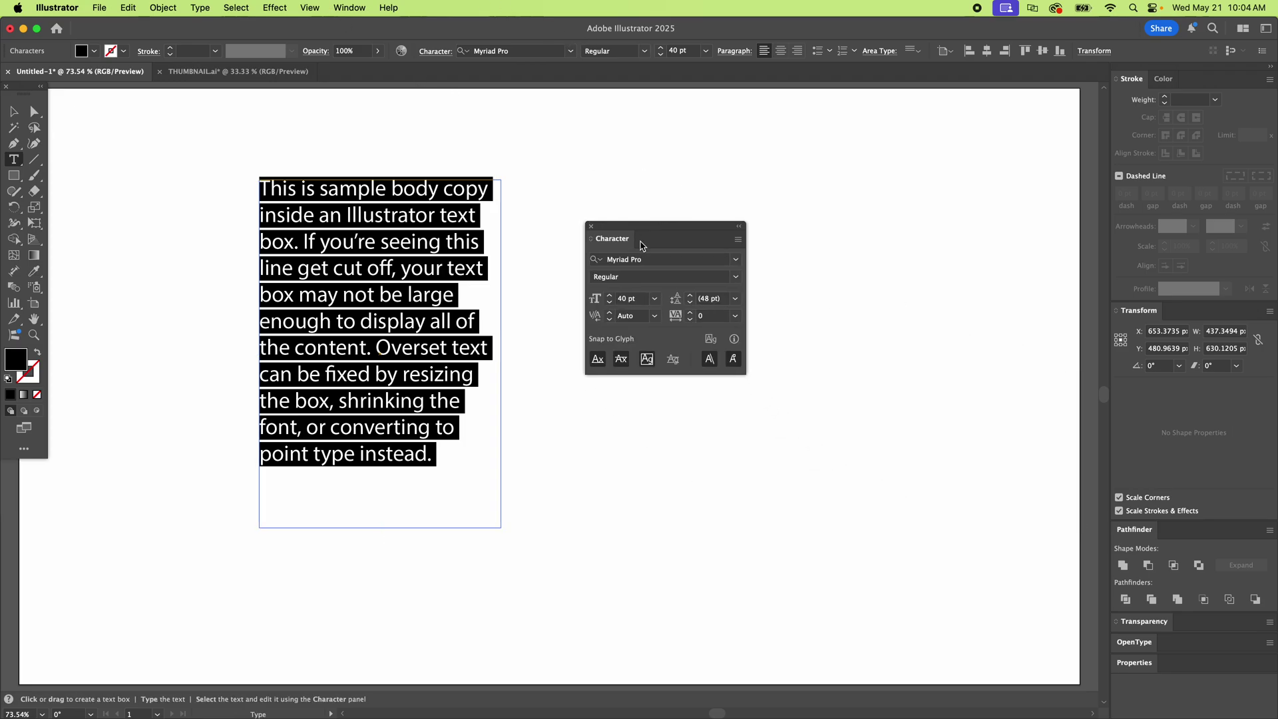
pyautogui.click(350, 7)
pyautogui.scroll(-3, 430, 399)
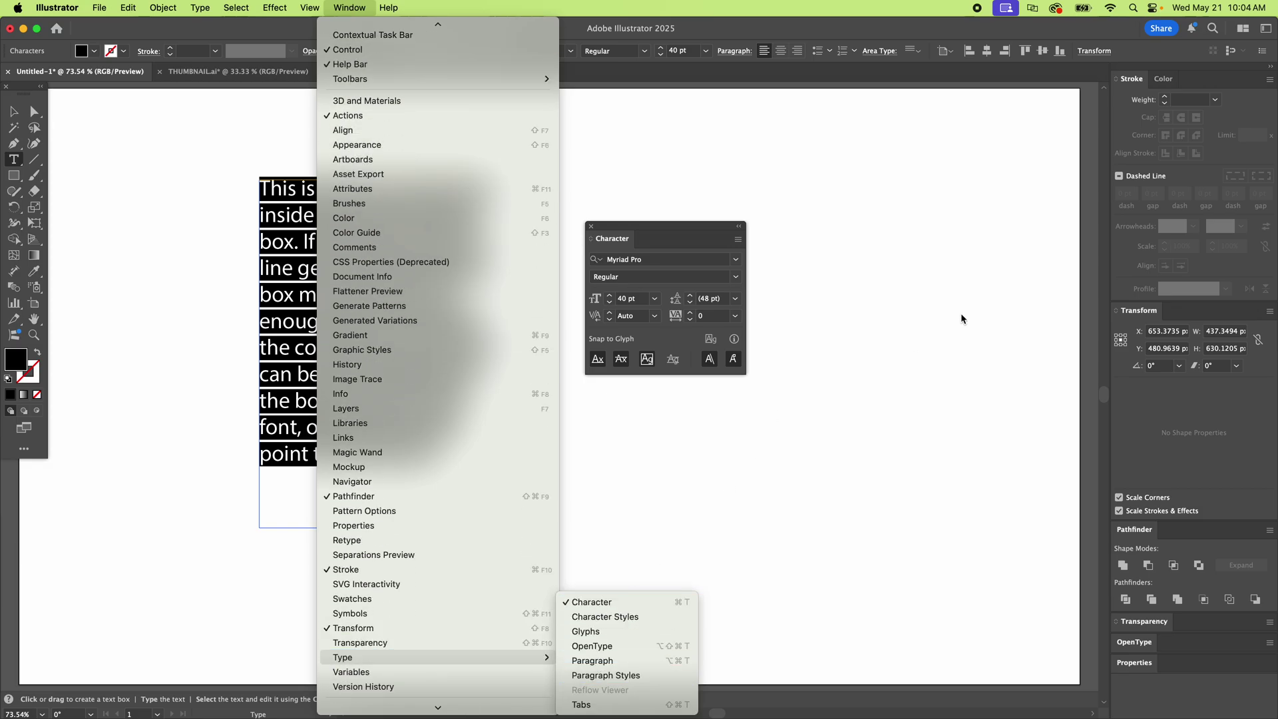
pyautogui.click(974, 261)
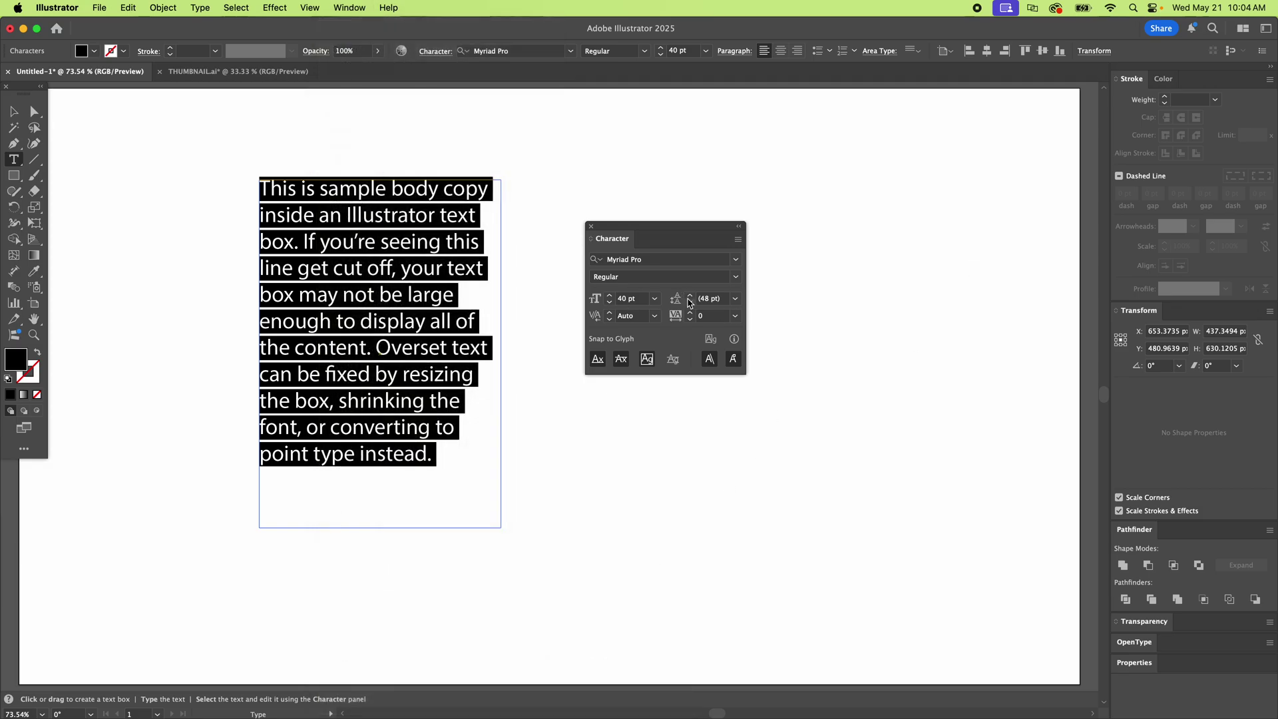
# Set the paragraph's leading to 46 pt and tighten its tracking to -11.
pyautogui.click(690, 303)
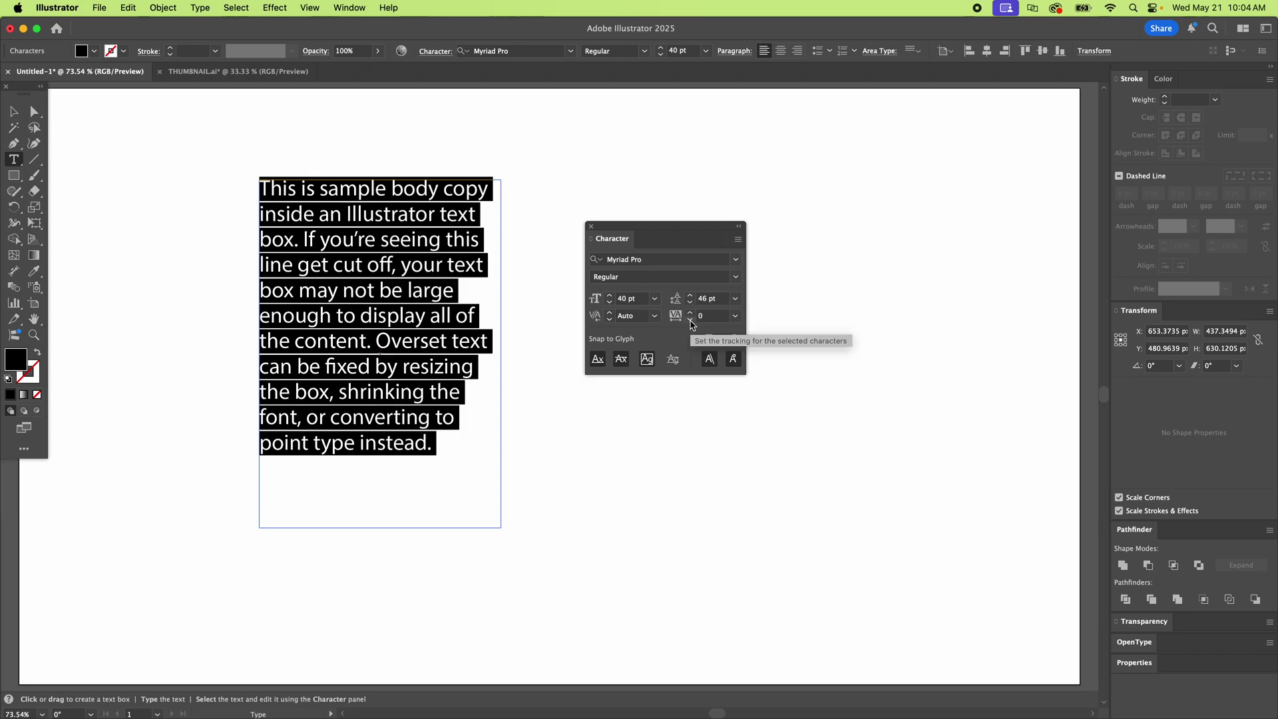
pyautogui.click(690, 320)
pyautogui.click(690, 320)
pyautogui.click(690, 320)
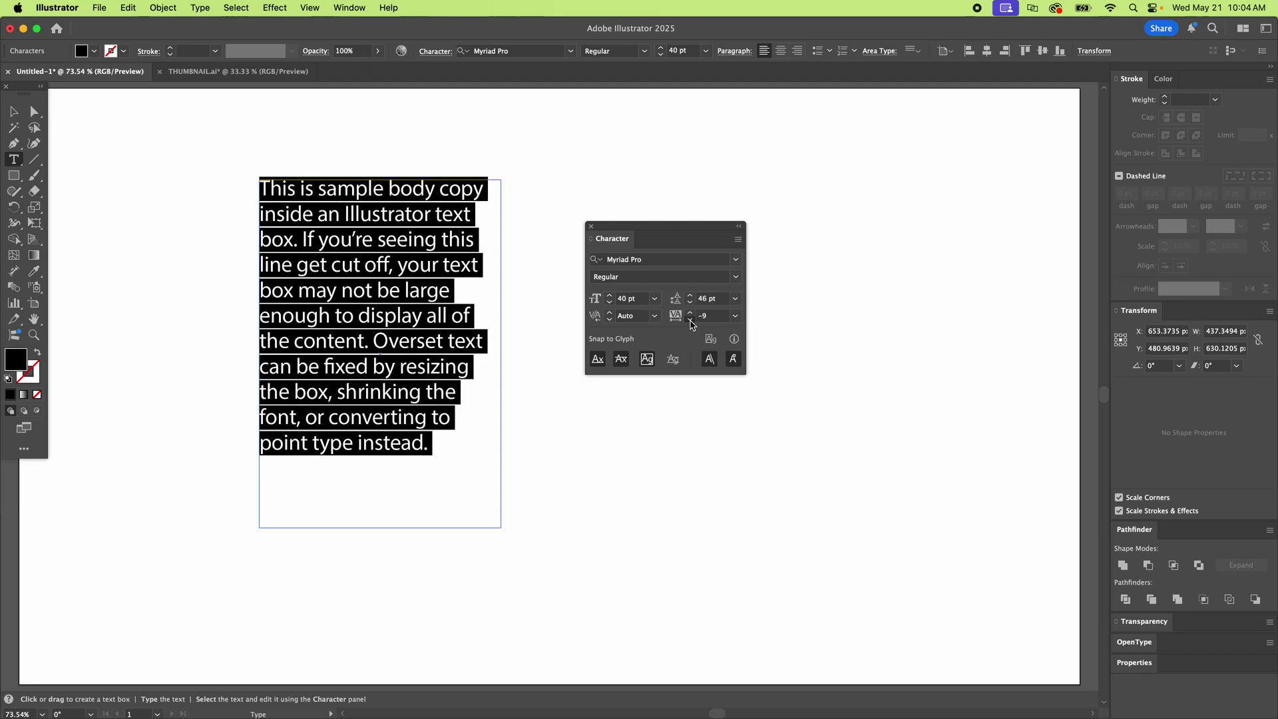
pyautogui.click(690, 320)
pyautogui.click(690, 320)
# Pull the text frame's corner in, then extend its bottom edge down and right edge outward.
pyautogui.press('Escape')
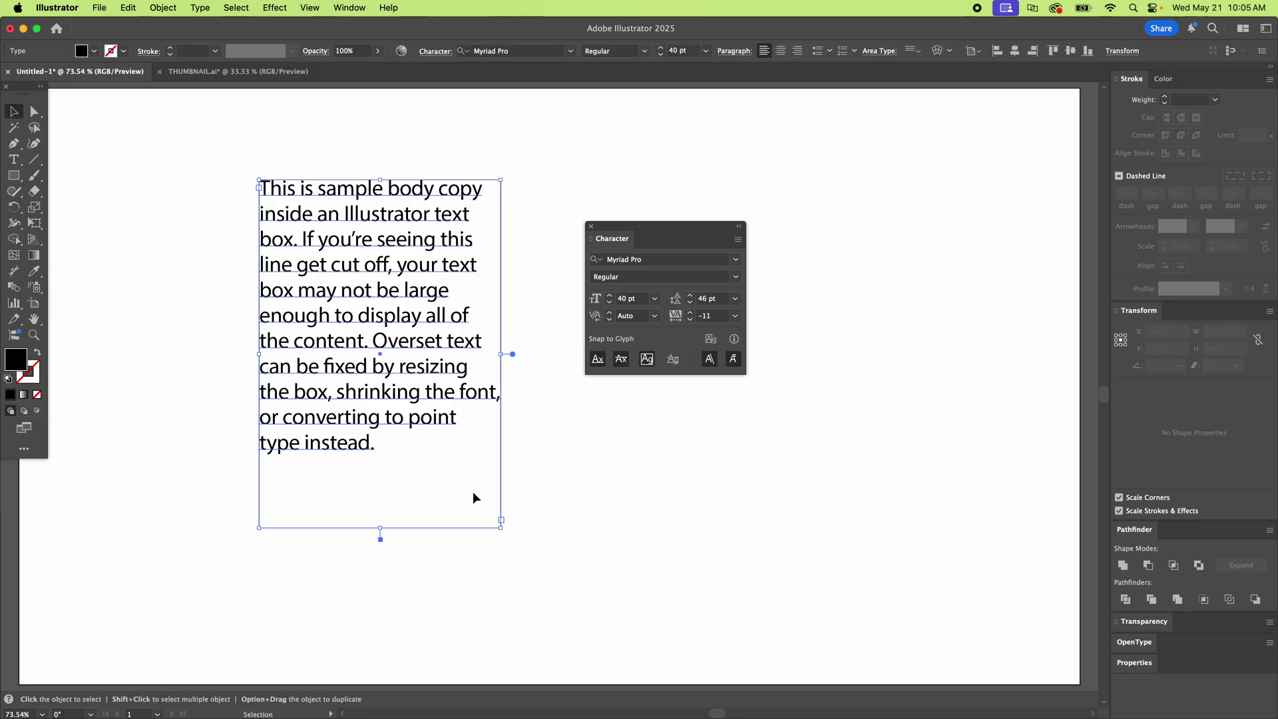
pyautogui.click(472, 492)
pyautogui.moveTo(502, 523); pyautogui.dragTo(472, 427)
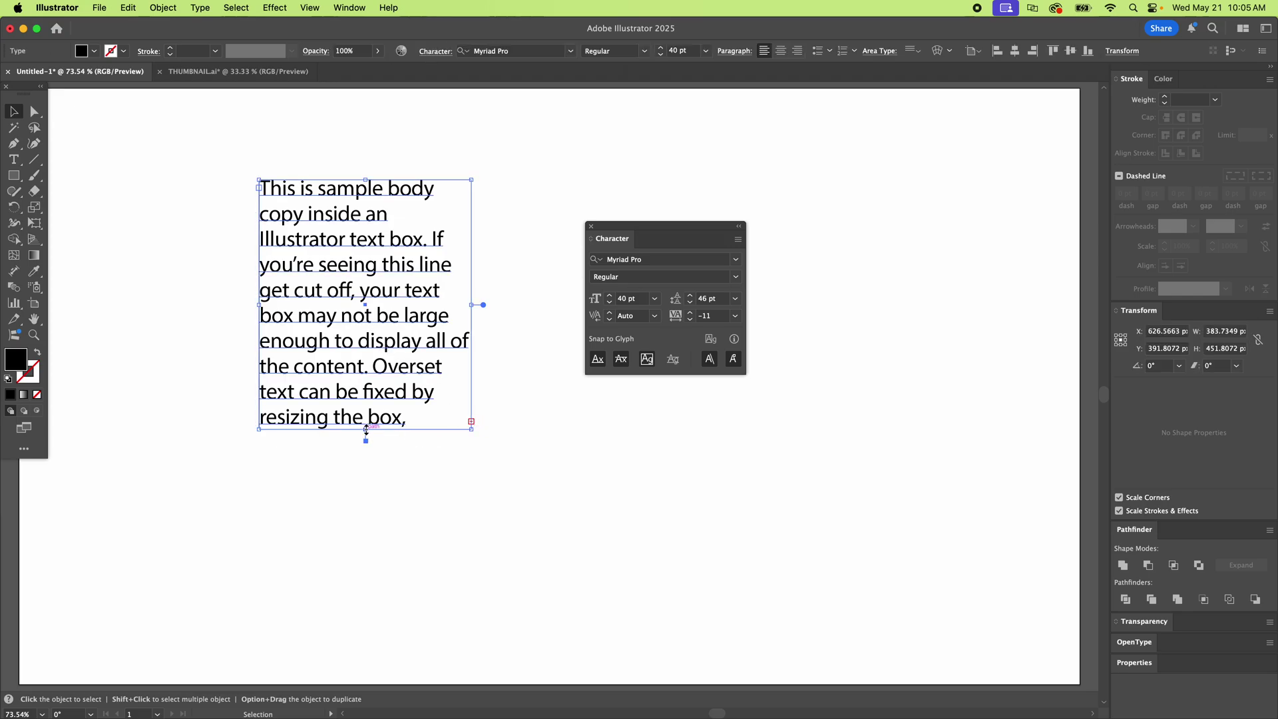
pyautogui.moveTo(366, 431); pyautogui.dragTo(366, 525)
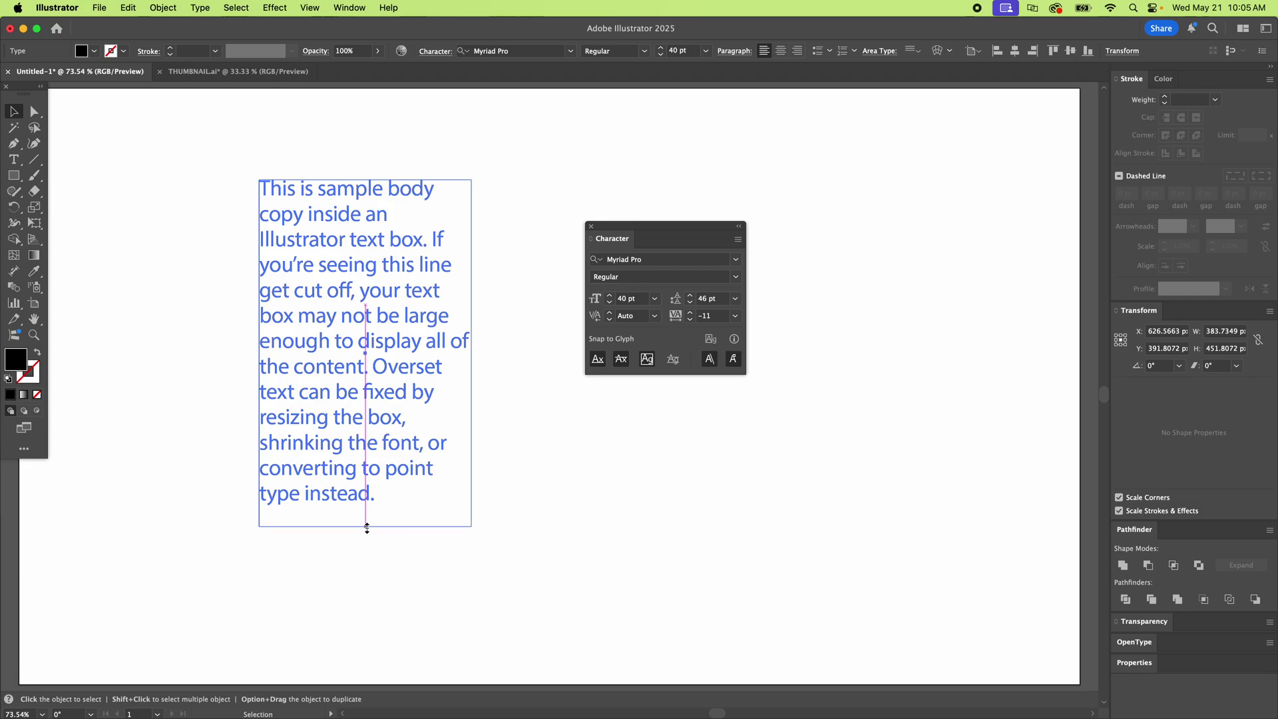
pyautogui.moveTo(471, 352); pyautogui.dragTo(524, 352)
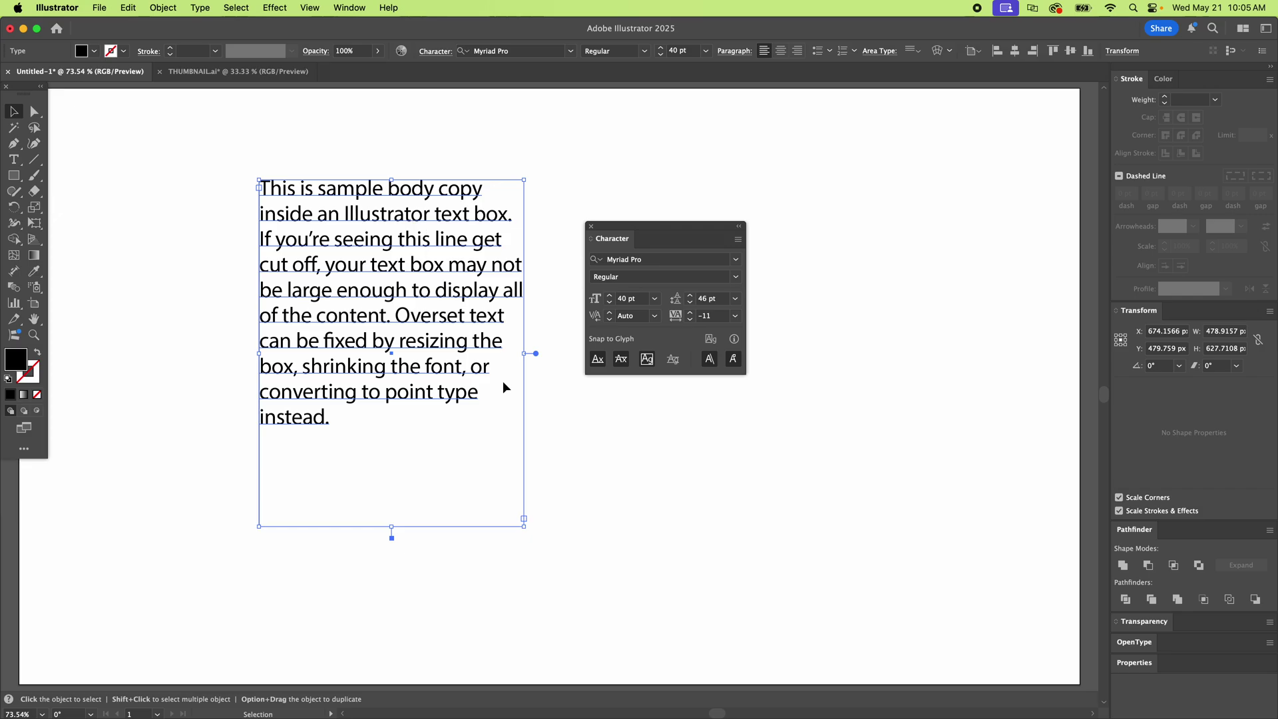
pyautogui.click(735, 259)
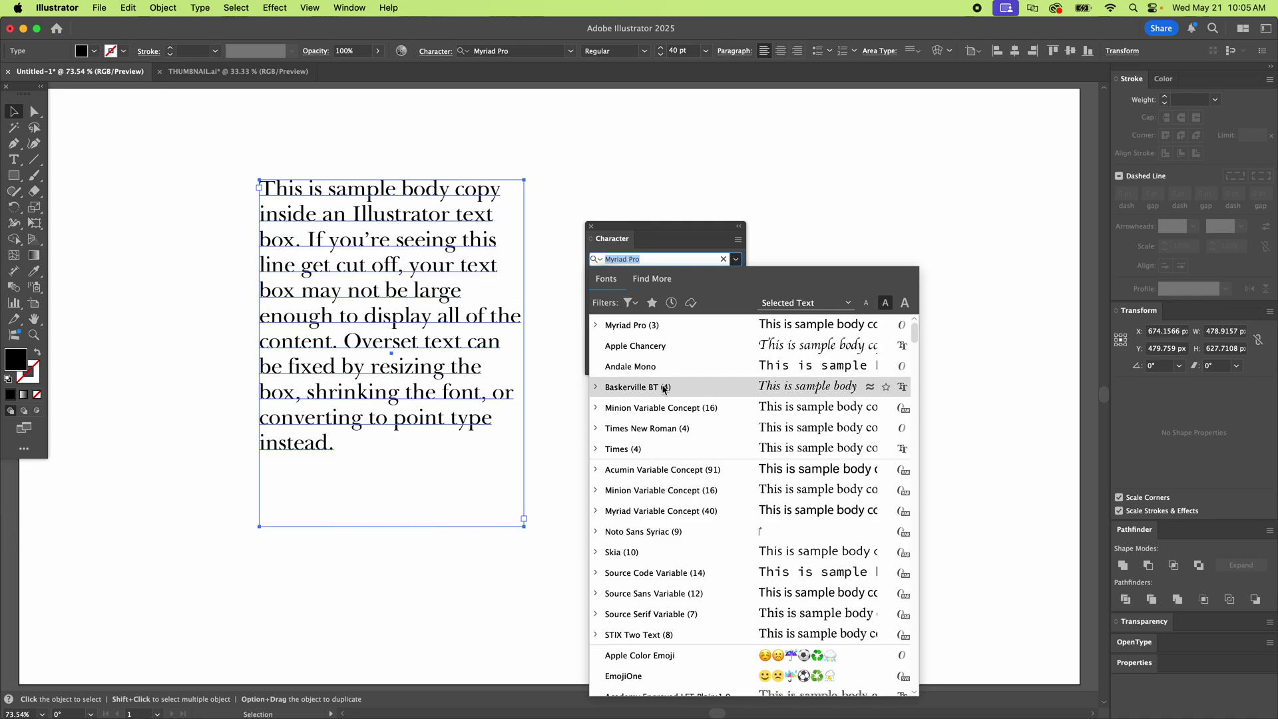
pyautogui.click(626, 324)
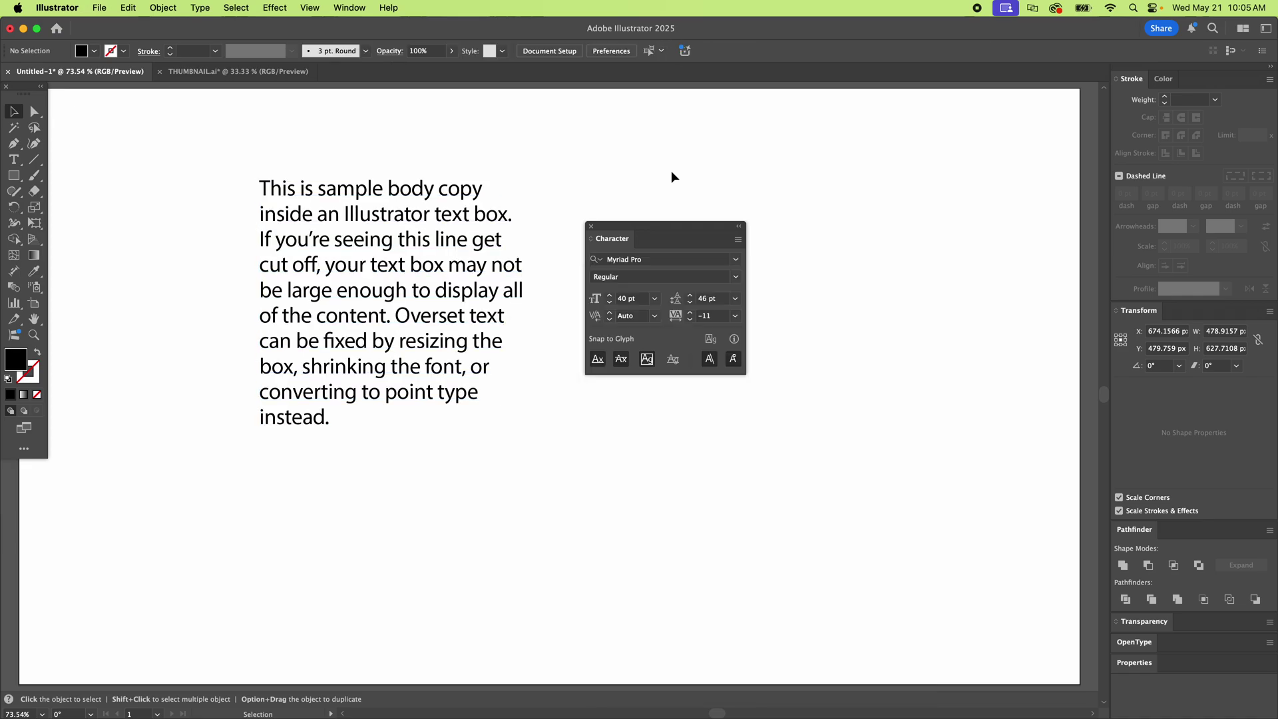
pyautogui.click(483, 305)
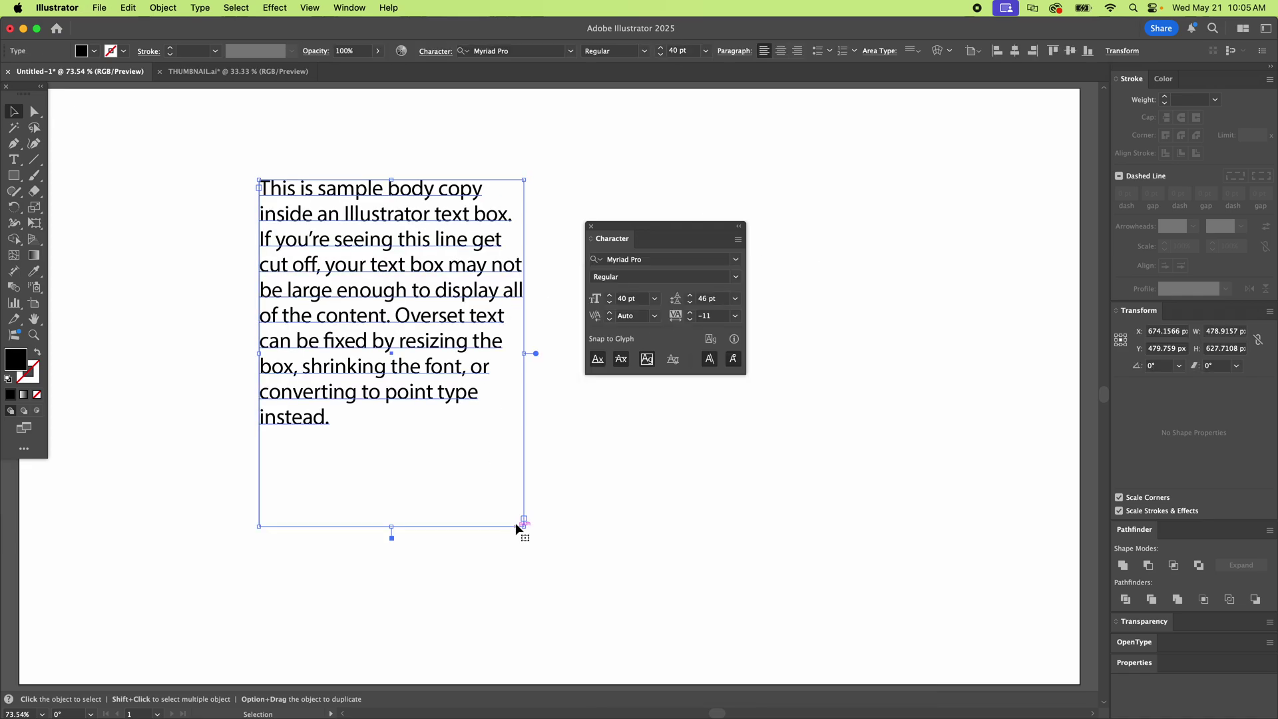